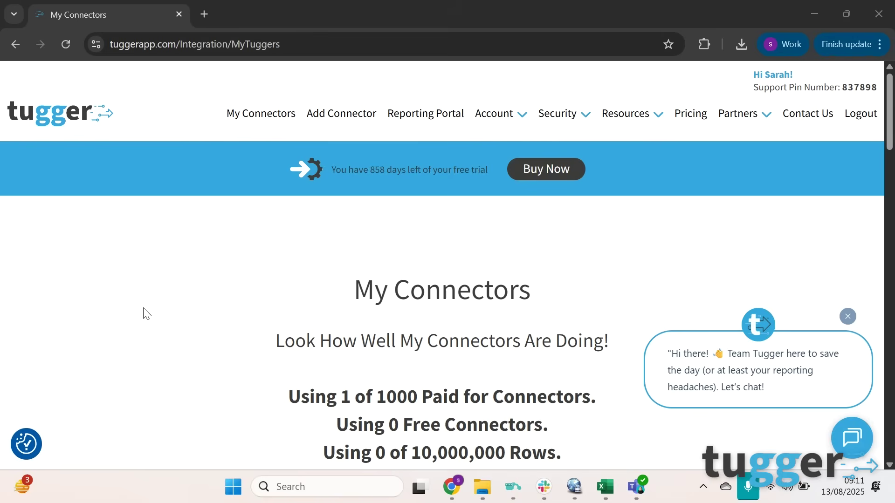
# Start adding a new Ombea connector from Tugger's Add Connector page
pyautogui.click(340, 114)
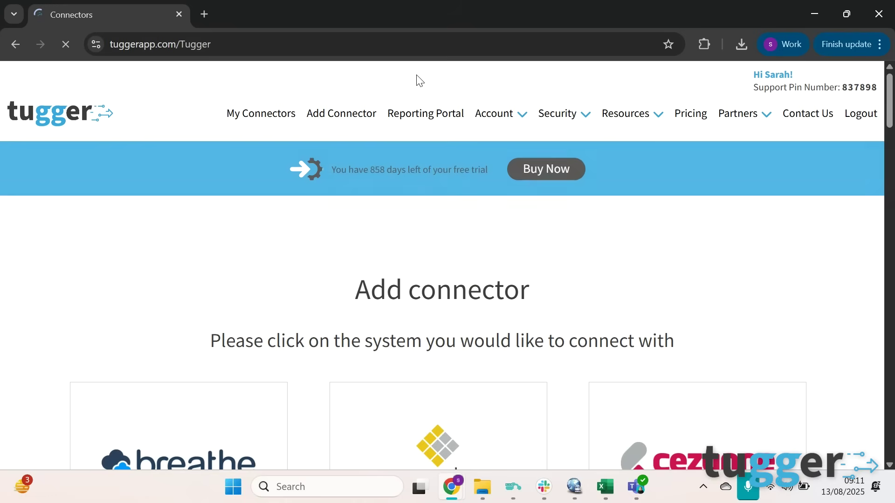
pyautogui.scroll(-15, 454, 224)
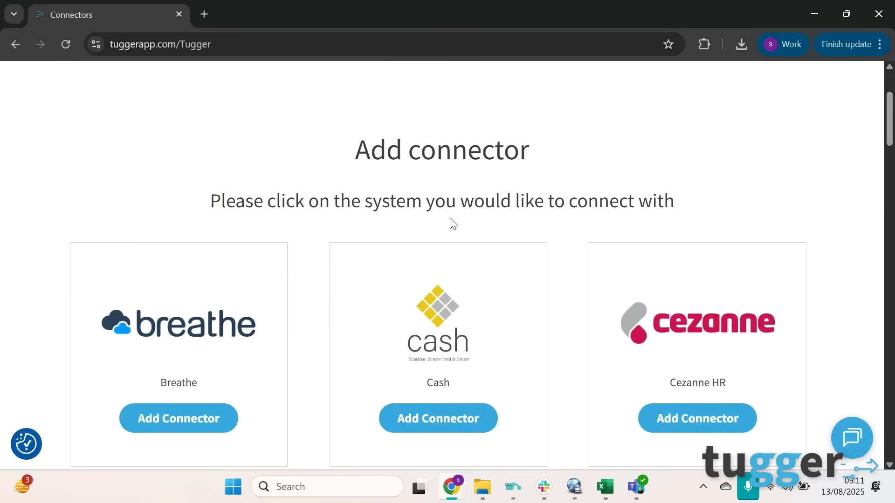
pyautogui.scroll(-5, 451, 221)
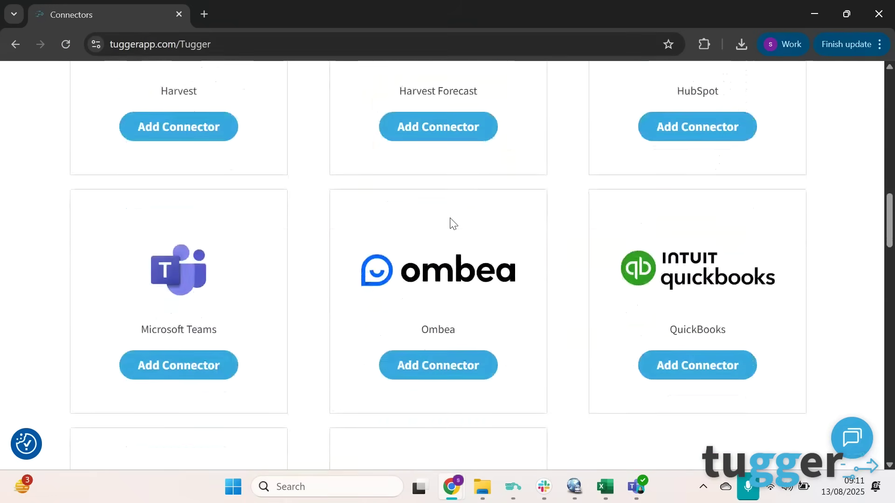
pyautogui.click(432, 297)
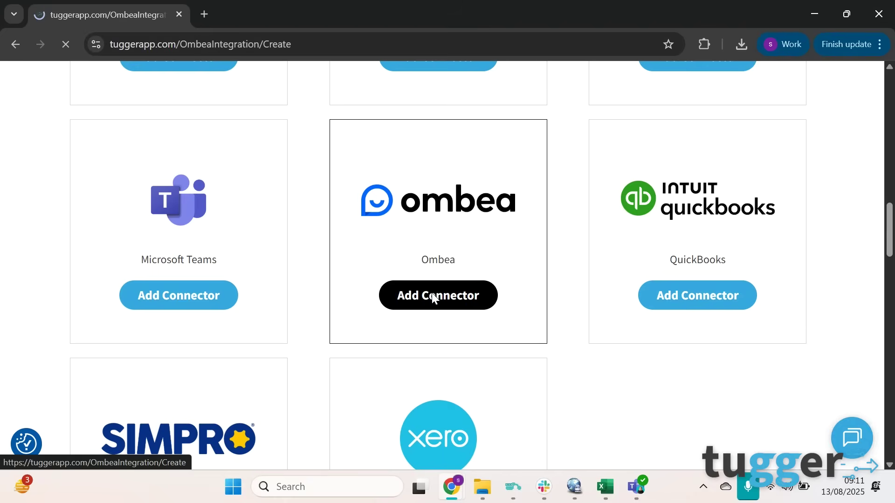
# Name the connector 'Ombea', paste in its API key and client ID, and save
pyautogui.scroll(-5, 448, 205)
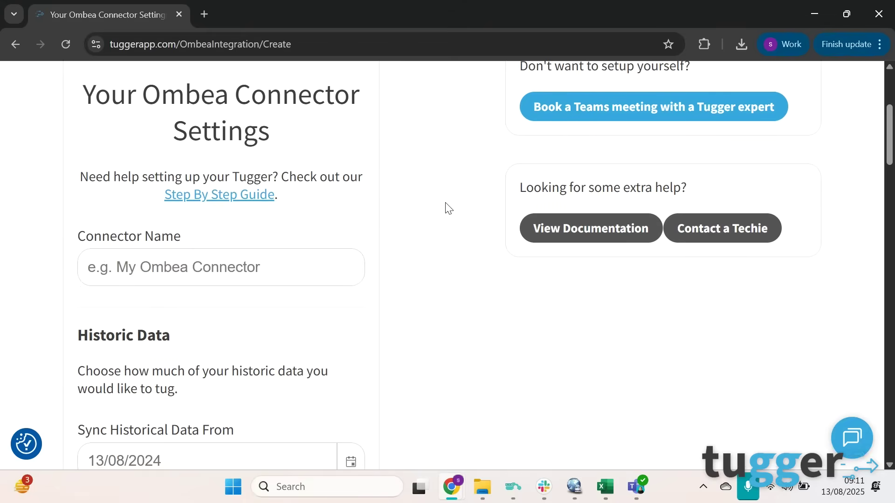
pyautogui.scroll(1, 441, 227)
pyautogui.scroll(-1, 441, 227)
pyautogui.click(170, 269)
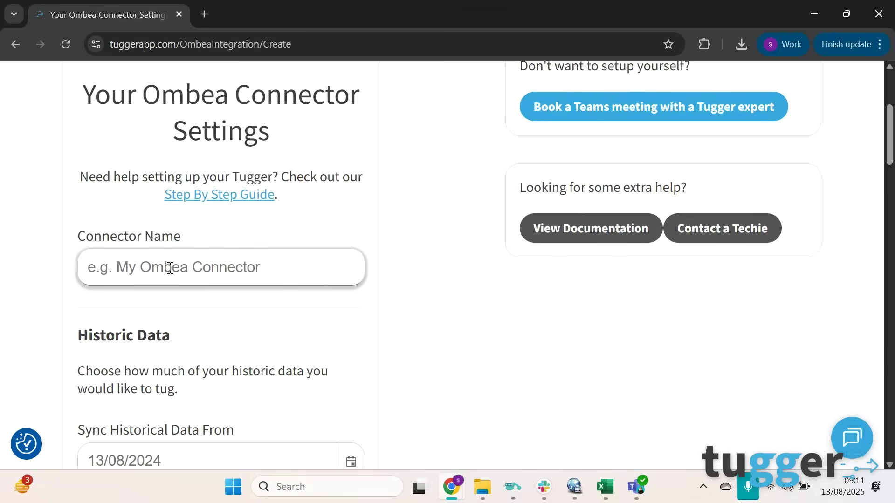
pyautogui.write('Ombea')
pyautogui.scroll(-5, 185, 298)
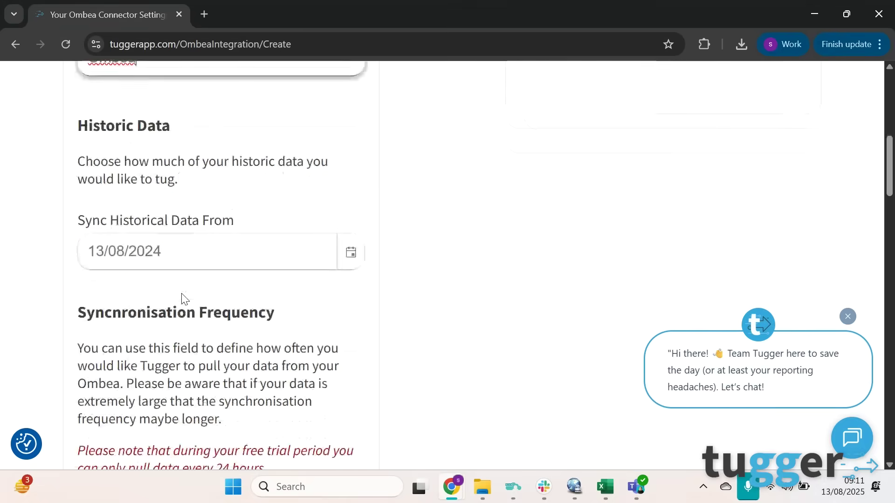
pyautogui.scroll(-7, 185, 298)
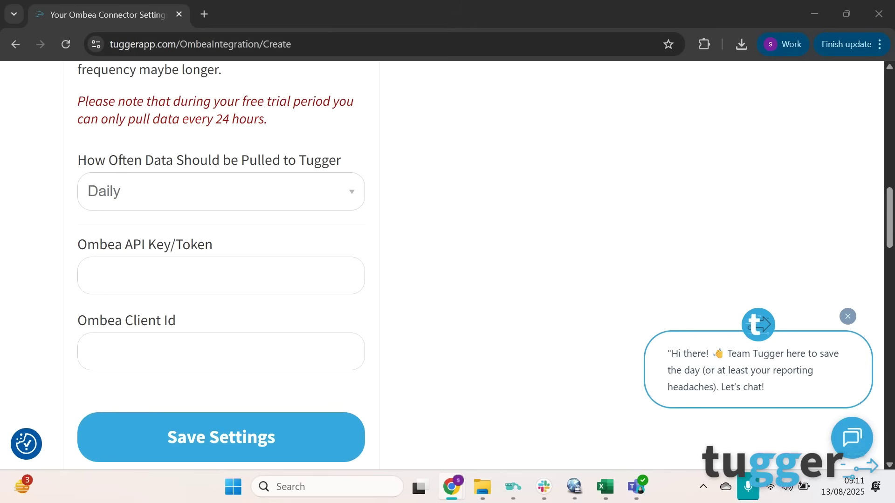
pyautogui.click(118, 279)
pyautogui.hotkey('ctrl', 'v')
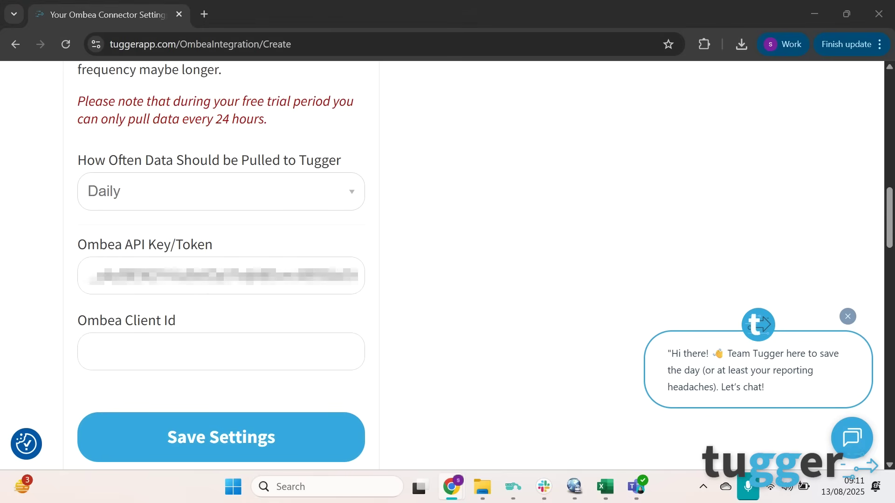
pyautogui.click(159, 345)
pyautogui.hotkey('ctrl', 'v')
pyautogui.click(208, 438)
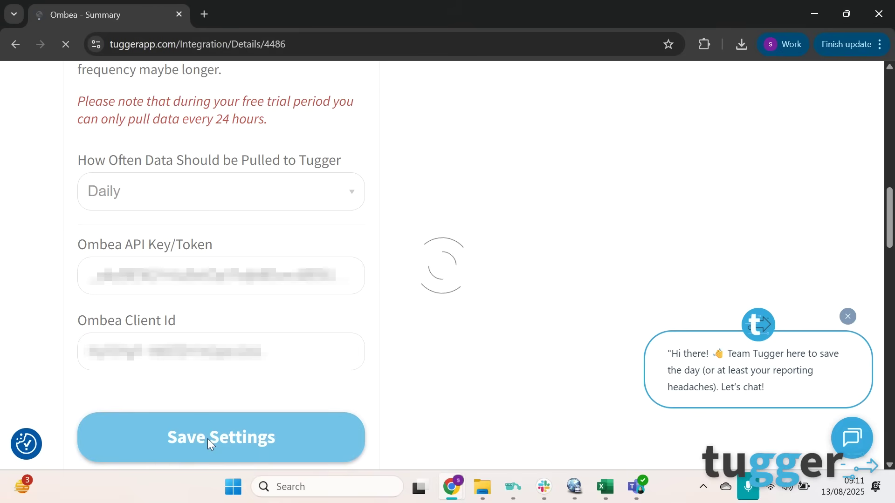
# Scroll the Ombea connector summary down to its Report Setup platform choice
pyautogui.scroll(-4, 426, 275)
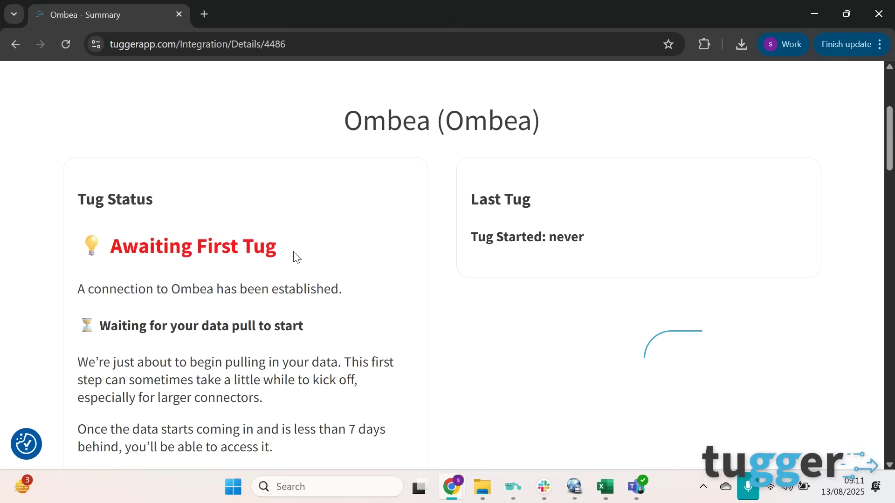
pyautogui.scroll(-1, 357, 302)
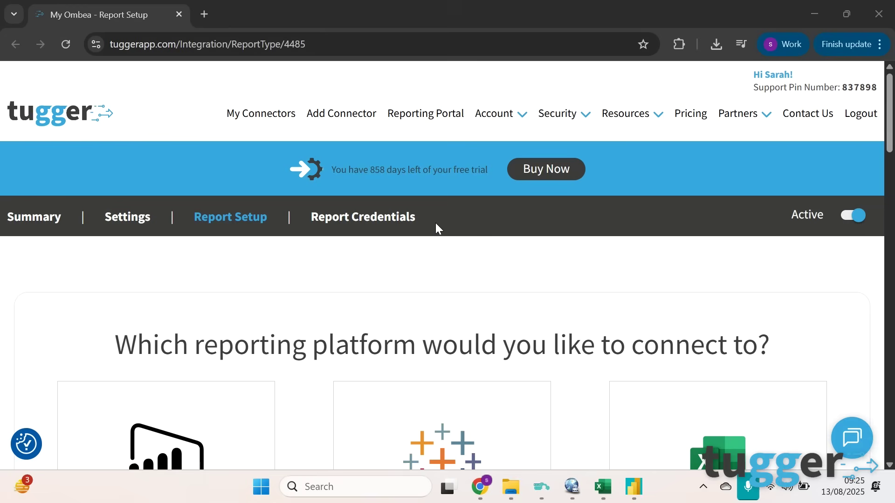
# Choose Power BI as the reporting platform and review the OData feed setup steps
pyautogui.scroll(-3, 435, 223)
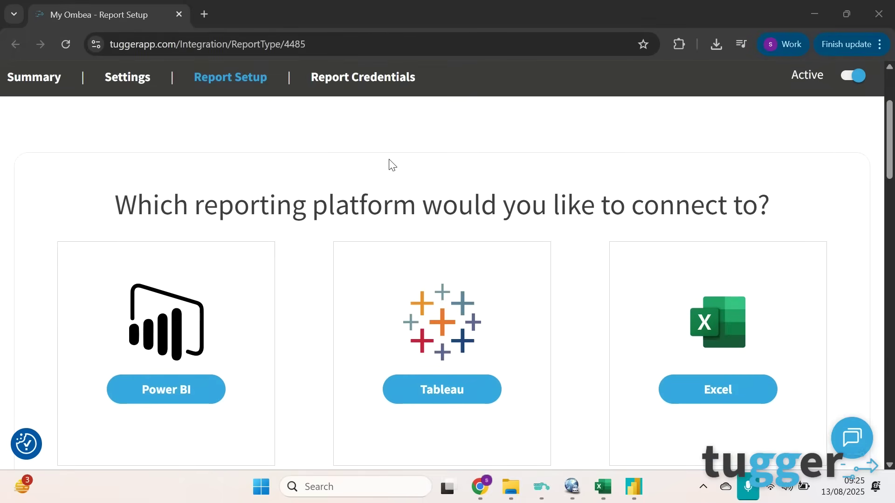
pyautogui.click(156, 395)
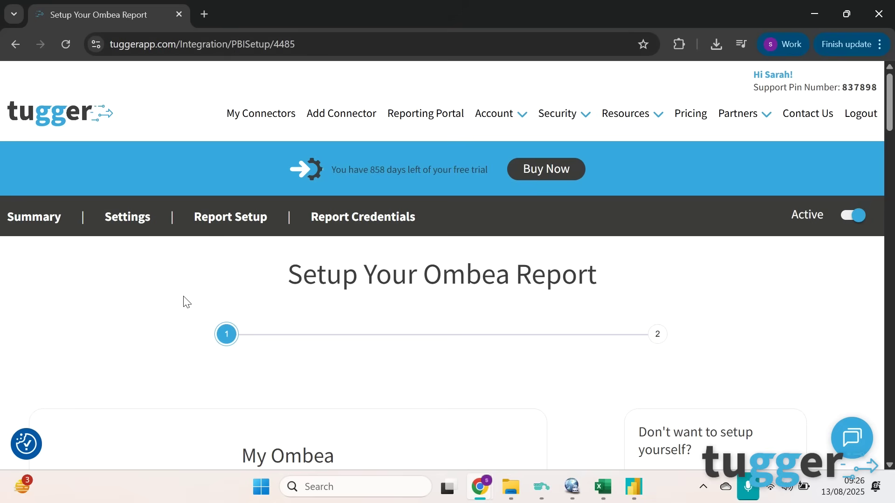
pyautogui.scroll(-6, 186, 303)
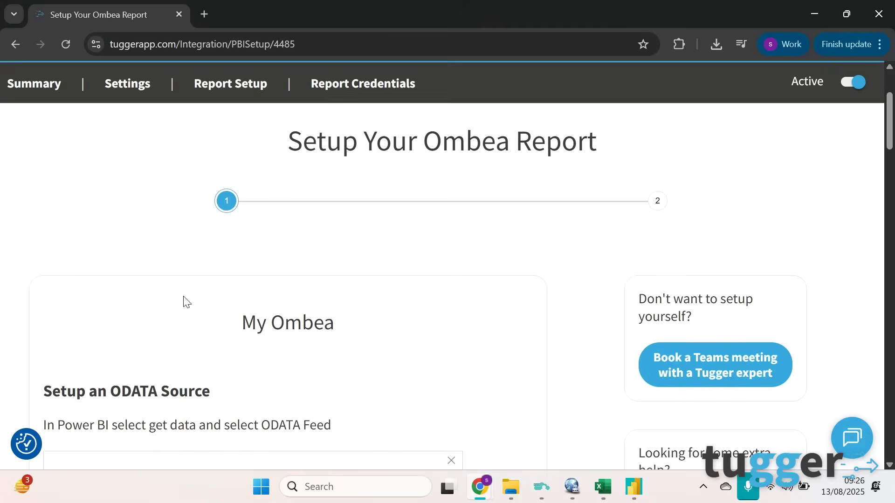
pyautogui.scroll(-8, 187, 302)
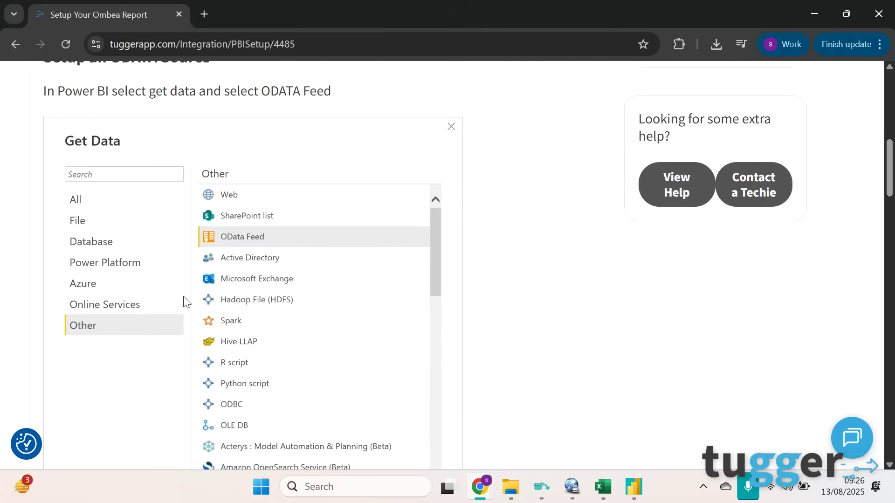
pyautogui.scroll(-3, 187, 302)
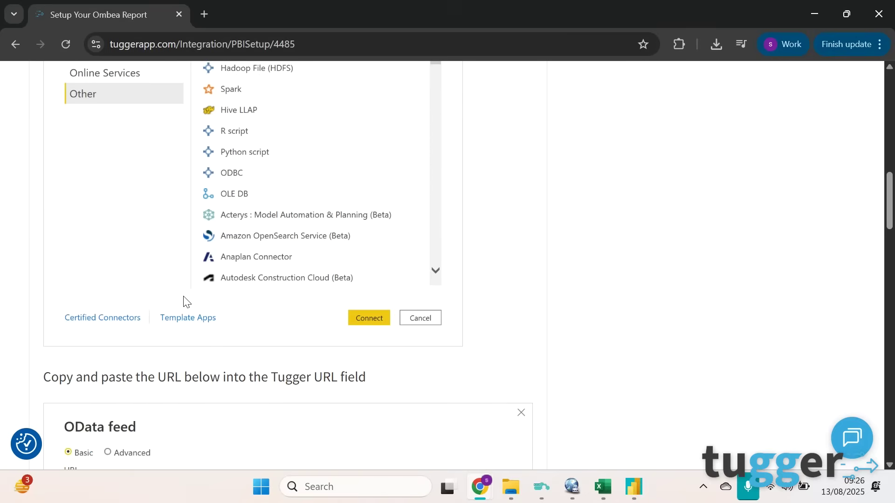
pyautogui.scroll(3, 184, 302)
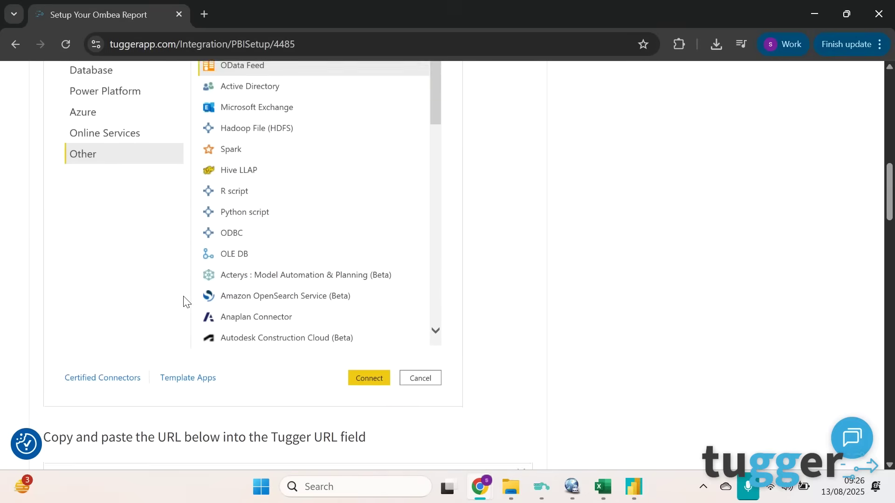
pyautogui.scroll(-3, 184, 301)
pyautogui.scroll(5, 184, 301)
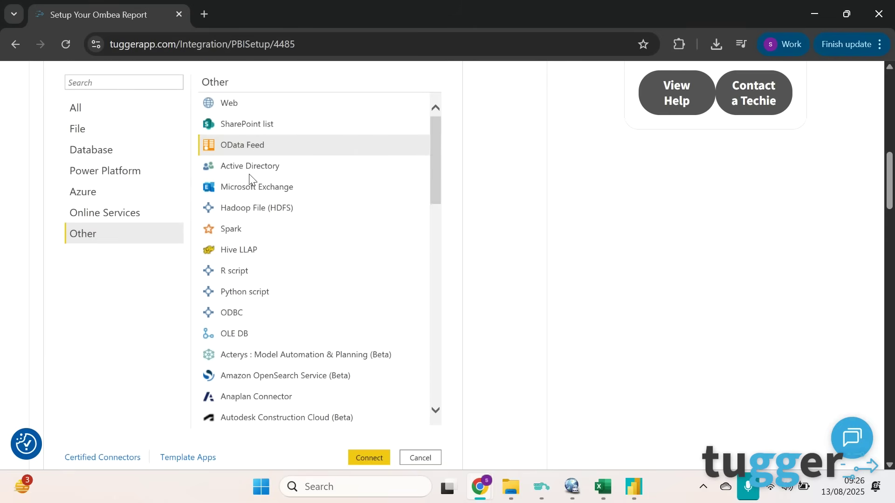
pyautogui.scroll(-2, 252, 196)
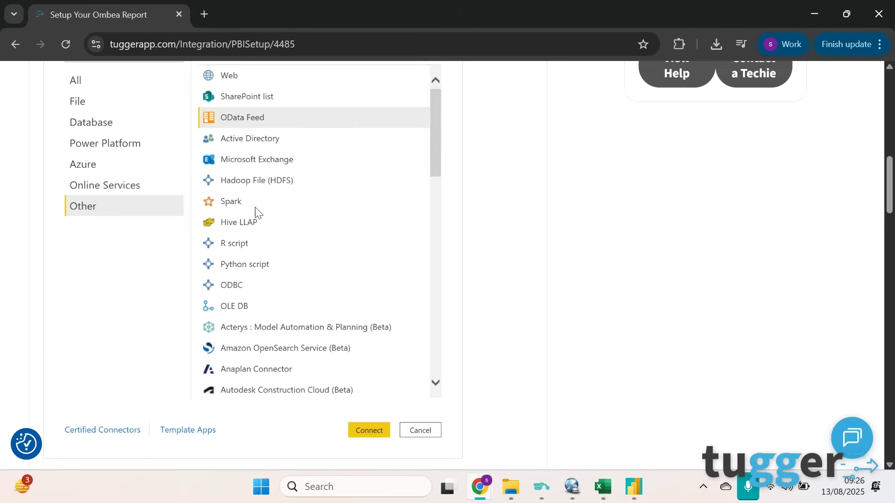
# Create a blank Power BI report and open the OData feed dialog from Get data
pyautogui.click(635, 488)
pyautogui.click(252, 135)
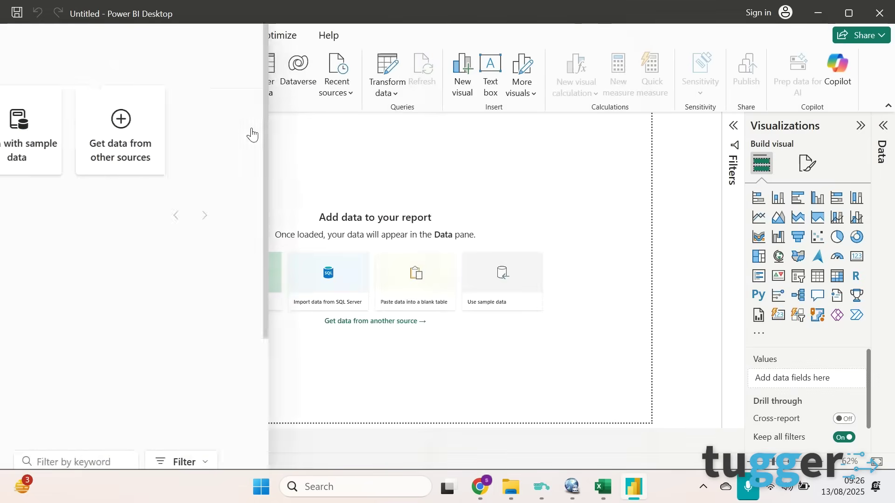
pyautogui.click(141, 96)
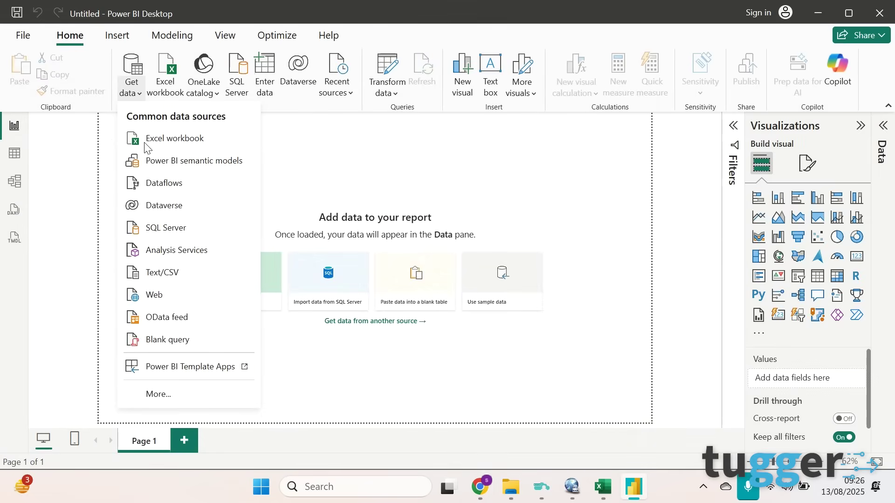
pyautogui.click(164, 317)
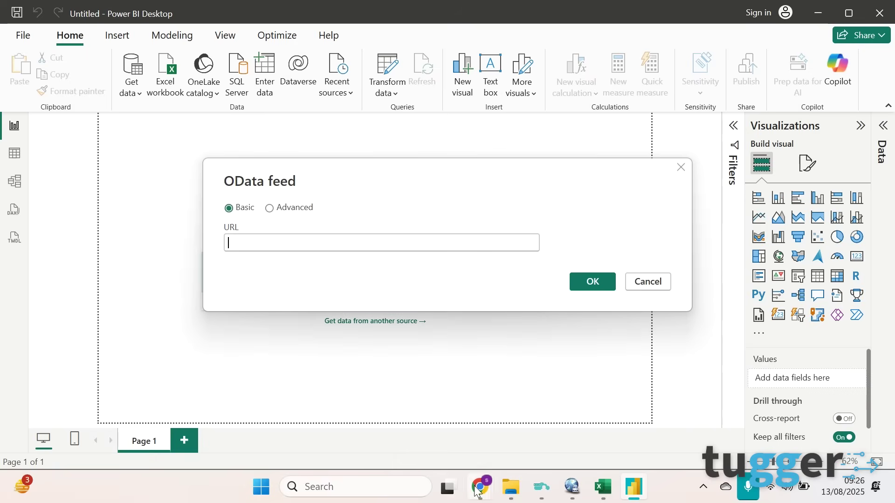
pyautogui.moveTo(477, 491)
pyautogui.click(516, 422)
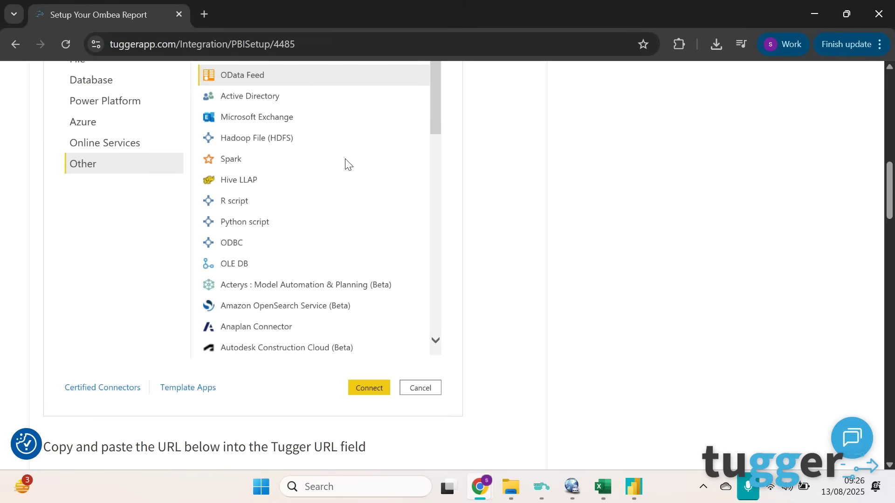
# Copy the Ombea OData URL from Tugger and return to Power BI's OData feed dialog
pyautogui.scroll(-8, 347, 164)
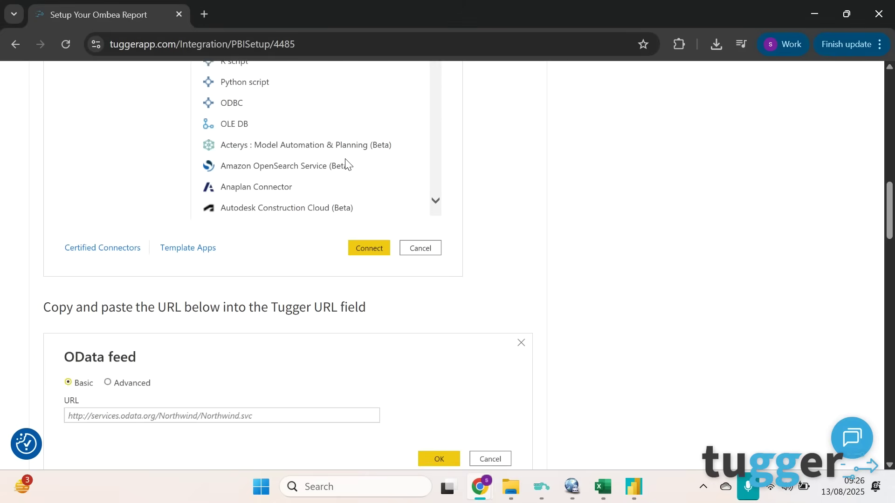
pyautogui.scroll(-1, 348, 164)
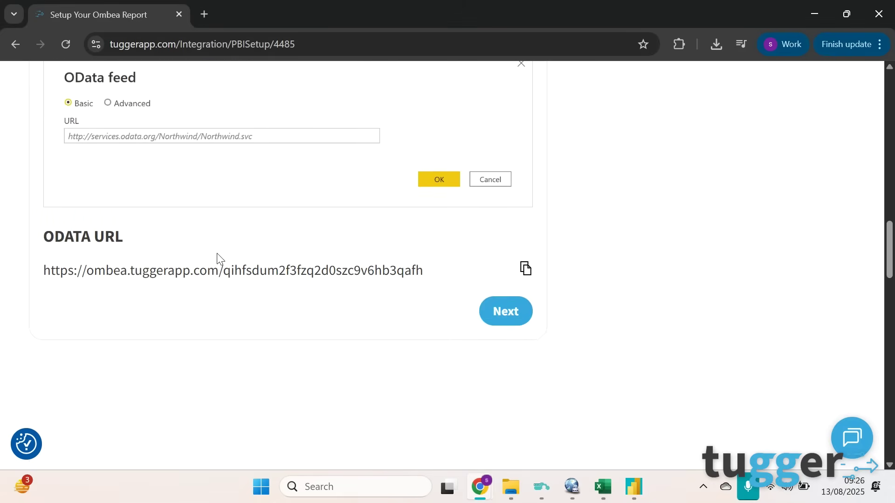
pyautogui.click(528, 271)
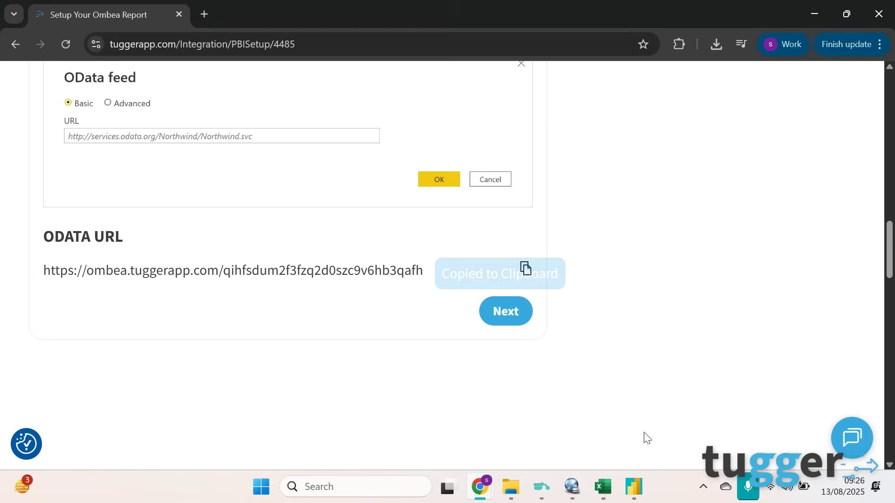
pyautogui.hotkey('alt', 'Tab')
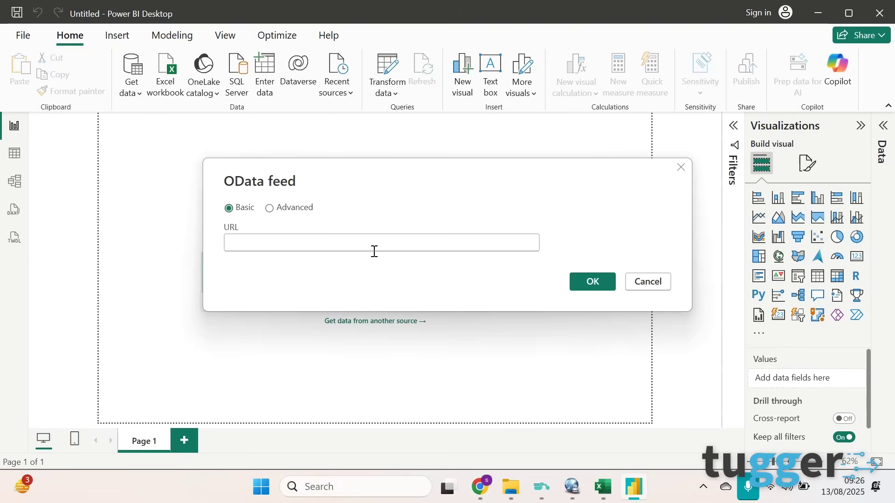
# Submit the pasted Ombea OData URL as the feed and choose Basic authentication
pyautogui.hotkey('ctrl', 'v')
pyautogui.click(592, 284)
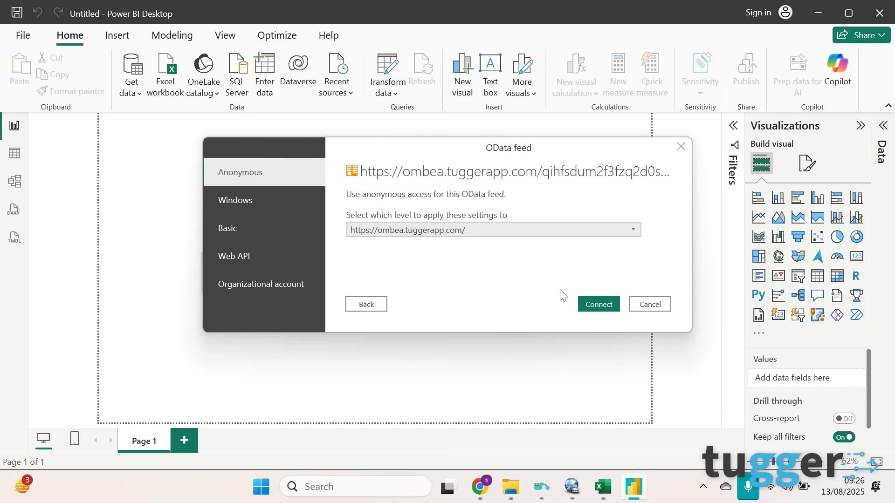
pyautogui.click(239, 232)
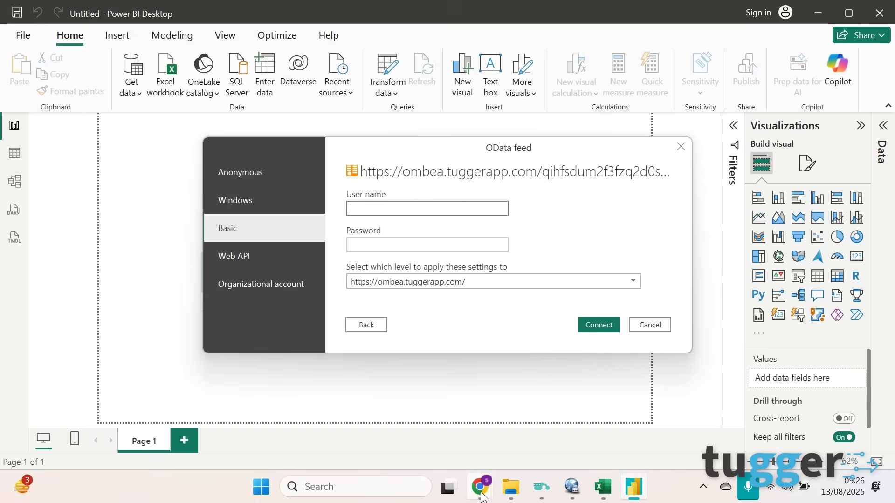
pyautogui.moveTo(480, 487)
pyautogui.click(500, 411)
# Copy the Tugger-generated Ombea username into Power BI's User name field
pyautogui.scroll(-1, 313, 308)
pyautogui.click(464, 231)
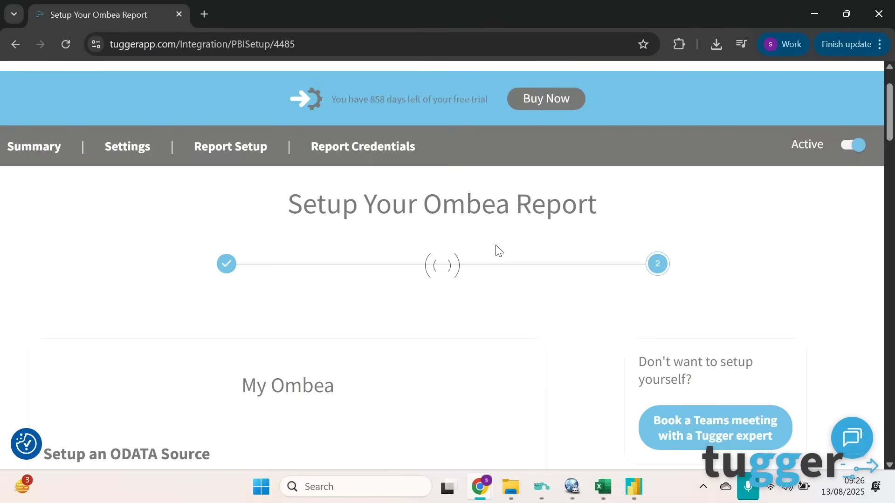
pyautogui.scroll(-15, 369, 266)
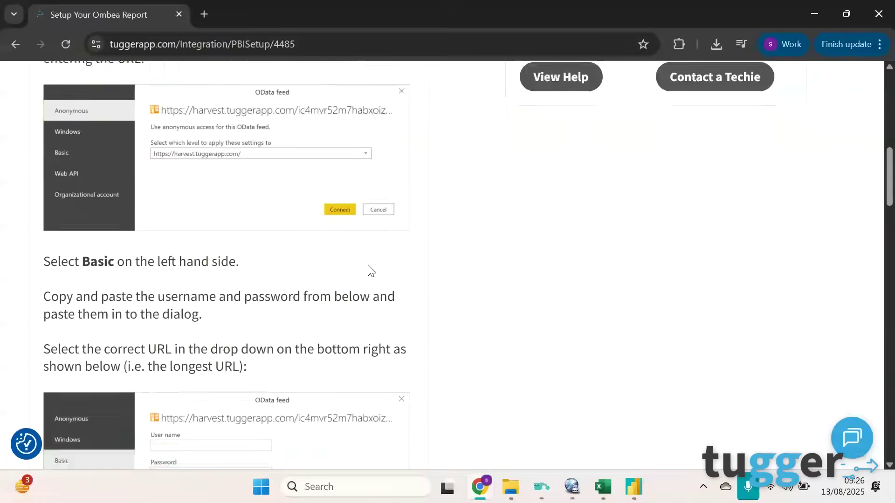
pyautogui.scroll(-3, 369, 269)
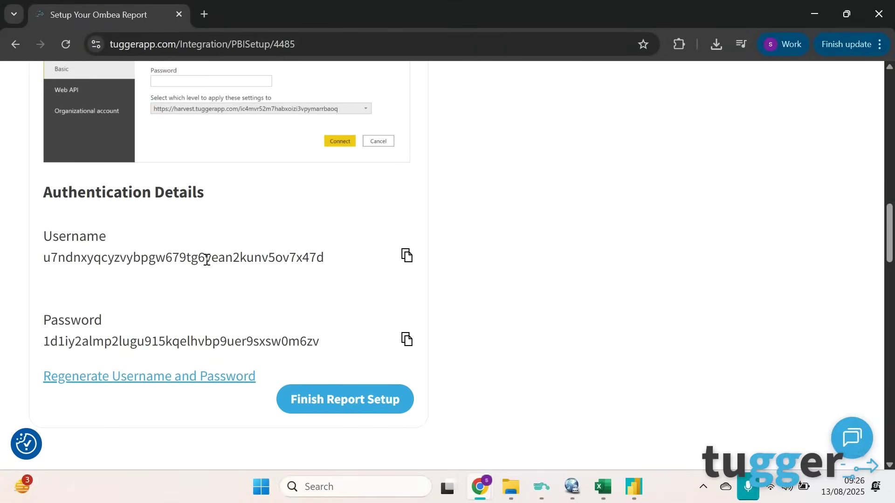
pyautogui.click(404, 257)
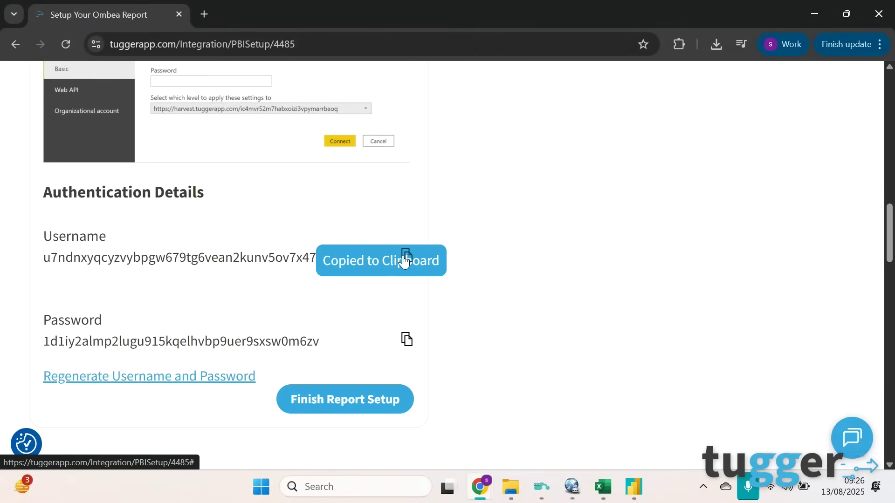
pyautogui.click(634, 486)
pyautogui.hotkey('ctrl', 'v')
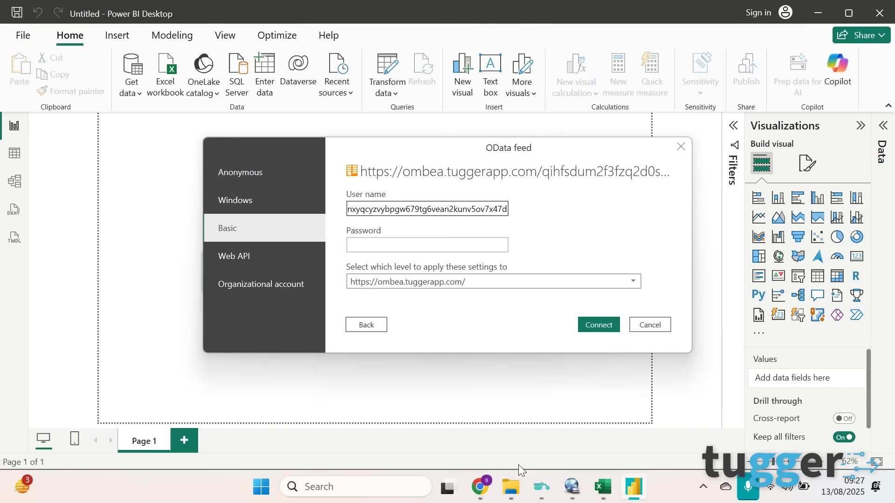
# Copy the matching Ombea password from Tugger's Authentication Details
pyautogui.moveTo(480, 487)
pyautogui.click(526, 424)
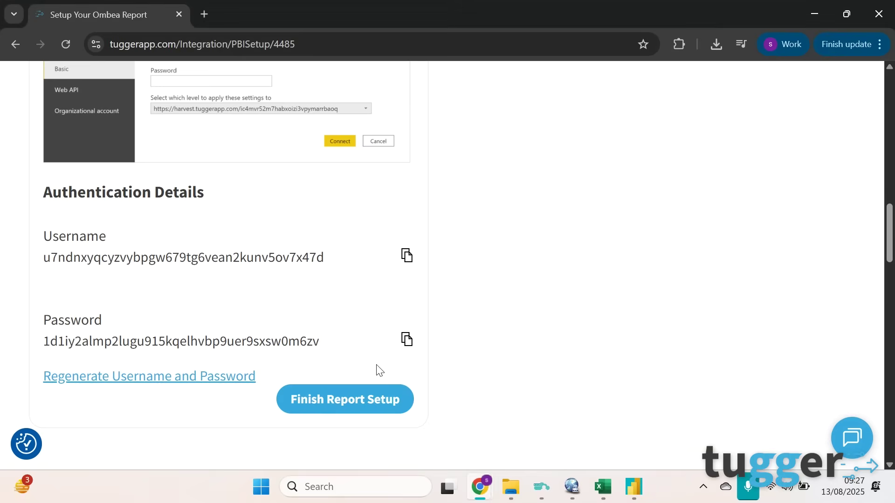
pyautogui.click(405, 340)
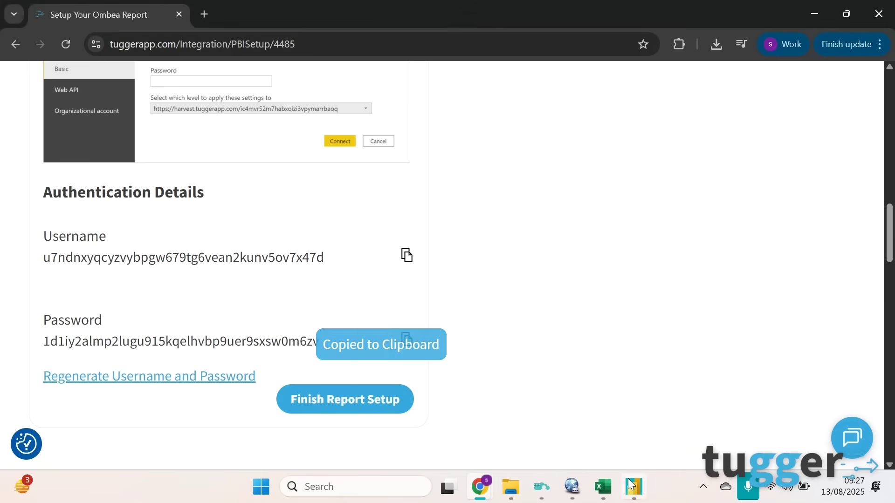
pyautogui.hotkey('alt', 'Tab')
# Paste the Ombea password and check which feed URL level the Tugger guide uses
pyautogui.click(389, 250)
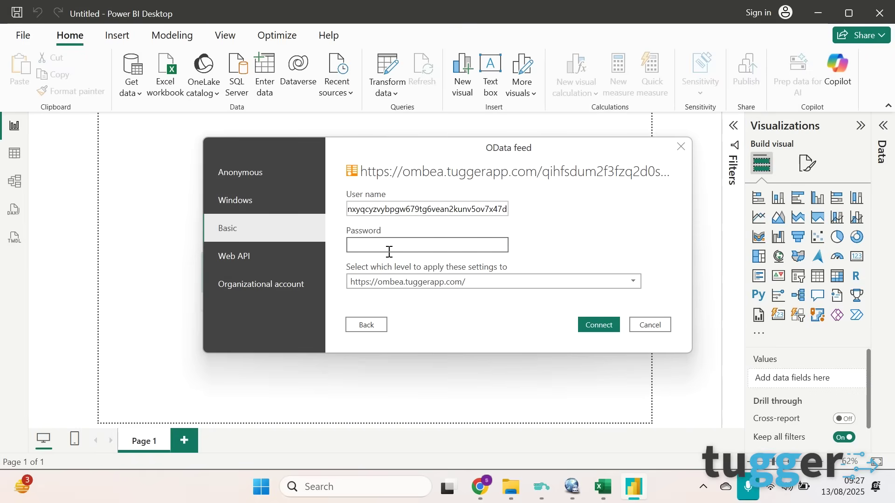
pyautogui.hotkey('ctrl', 'v')
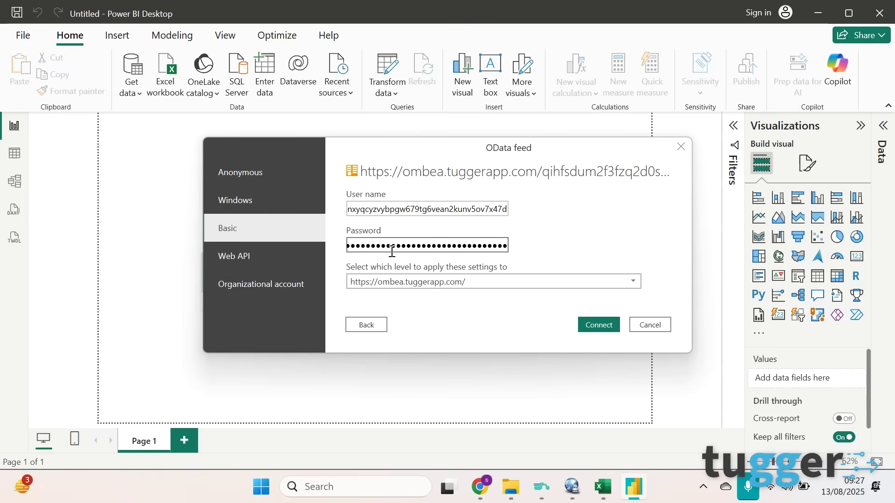
pyautogui.click(469, 286)
pyautogui.click(480, 487)
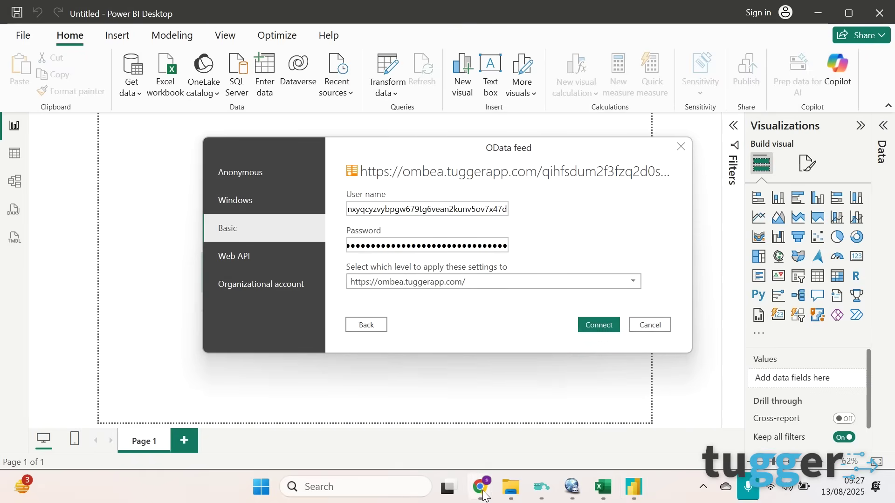
pyautogui.click(521, 405)
pyautogui.scroll(3, 359, 309)
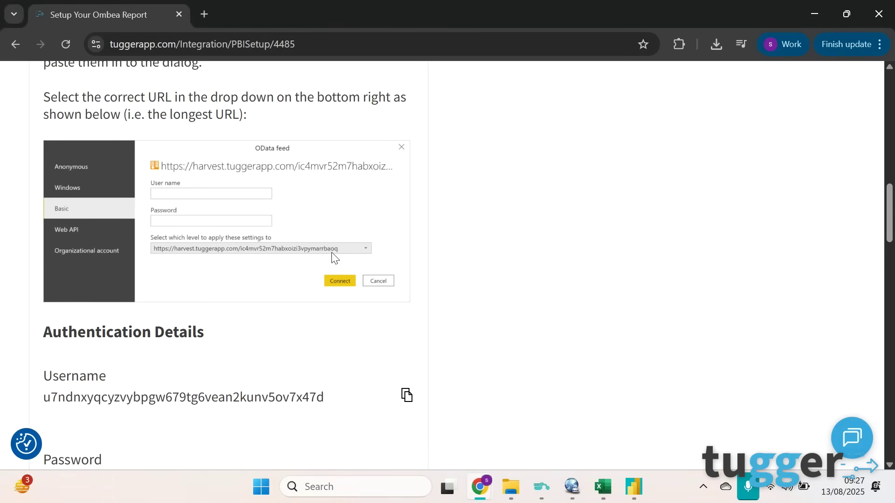
# Apply the credentials to the full-length Ombea feed URL and connect
pyautogui.click(632, 489)
pyautogui.click(487, 282)
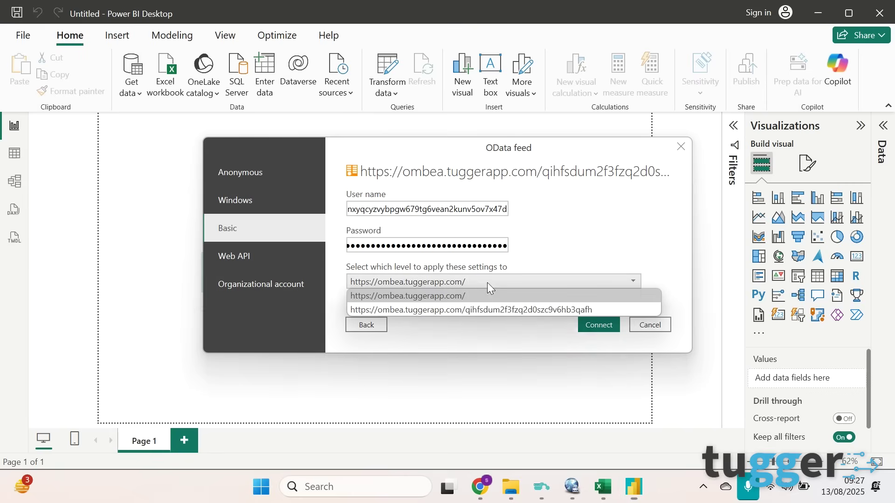
pyautogui.click(494, 309)
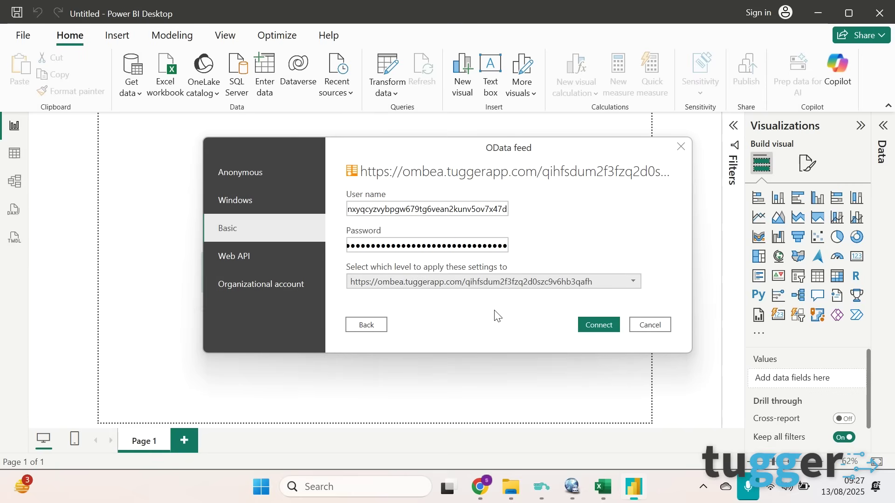
pyautogui.click(592, 326)
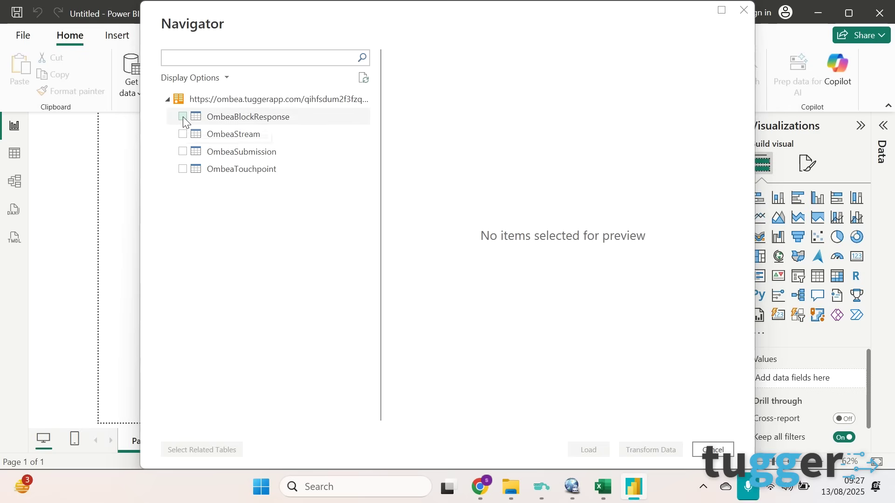
# Select OmbeaBlockResponse and OmbeaStream in Navigator and load them into the report
pyautogui.click(182, 117)
pyautogui.click(183, 134)
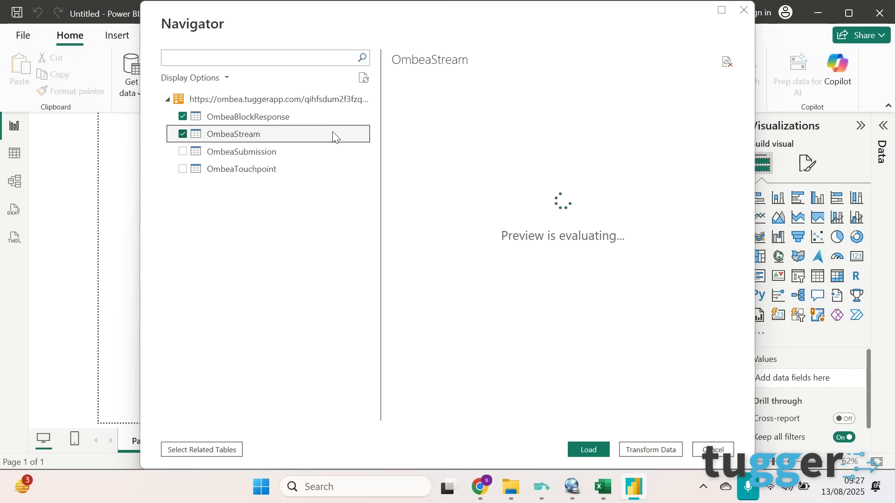
pyautogui.click(587, 453)
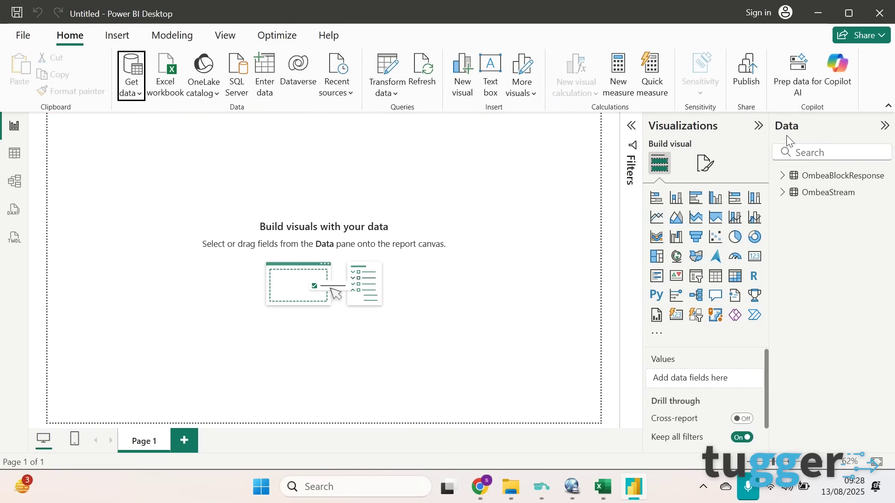
# Expand OmbeaBlockResponse in the Data pane to show fields brBId, brDt, brTxt and brVal
pyautogui.click(789, 180)
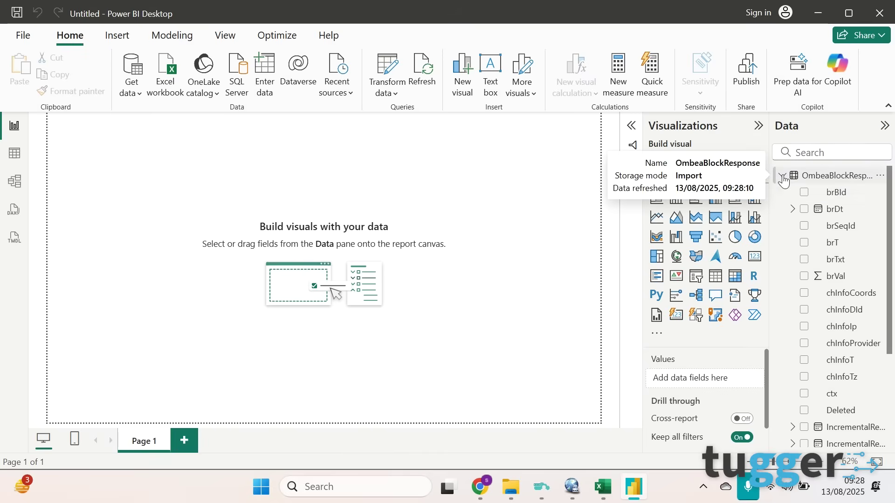